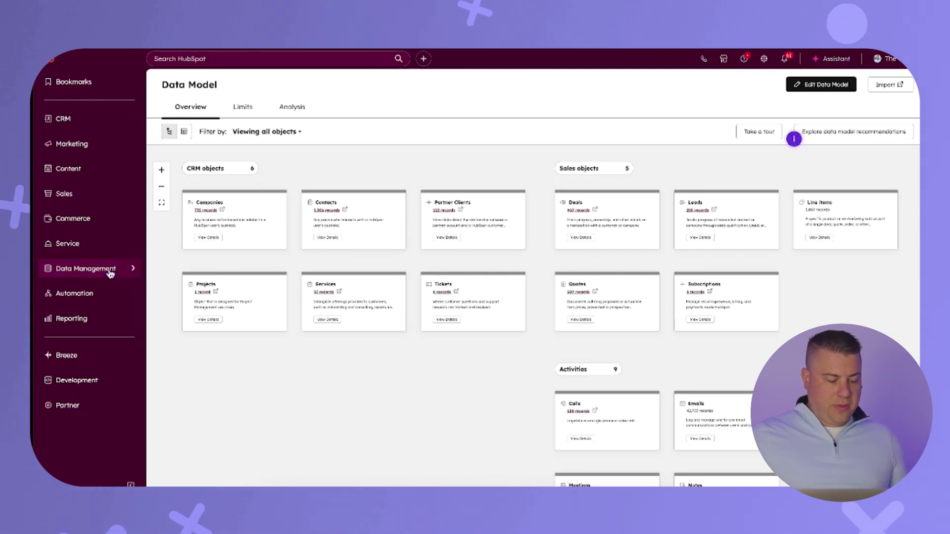
mouse_move(110, 273)
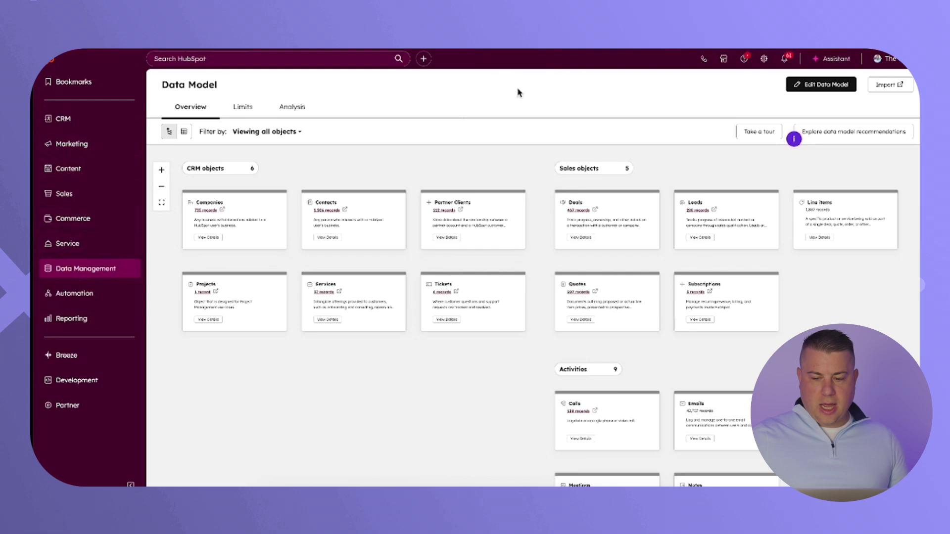
left_click(901, 62)
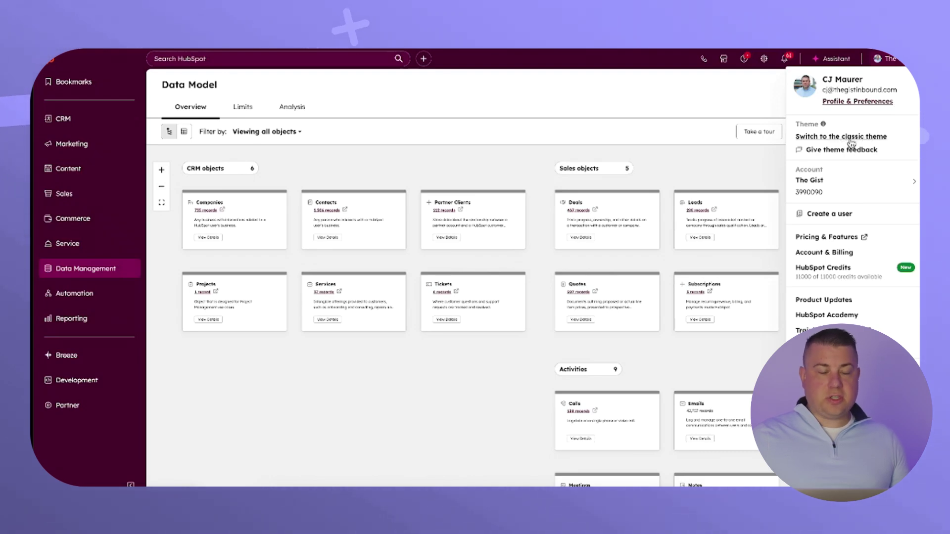
left_click(612, 105)
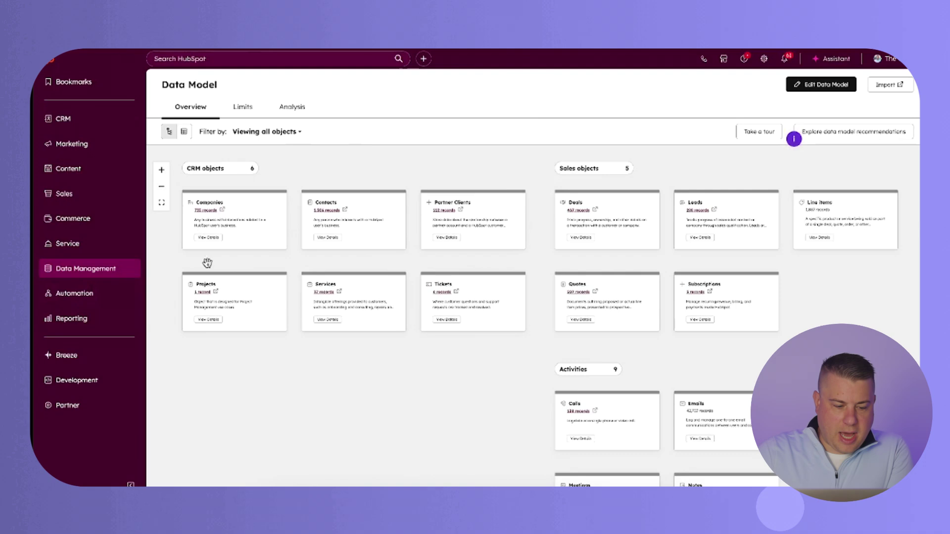
mouse_move(269, 227)
mouse_move(480, 223)
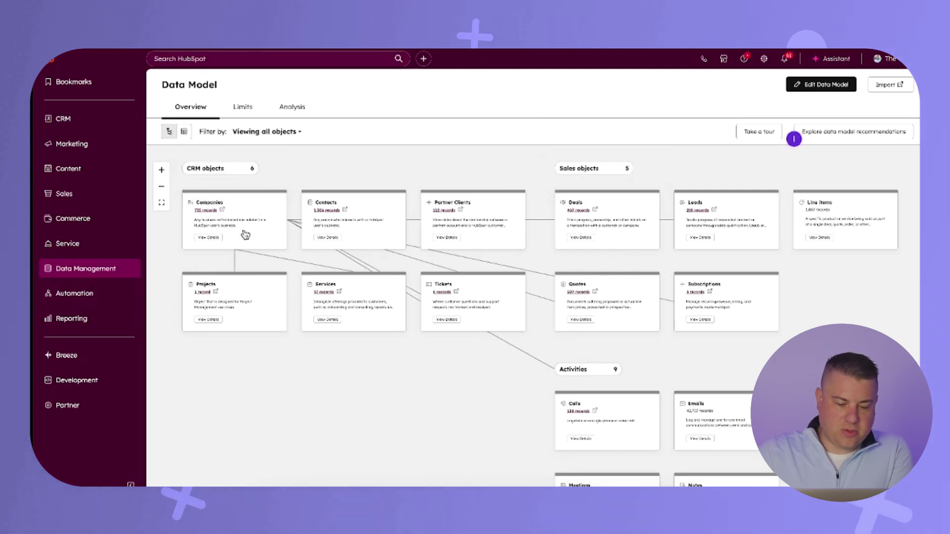
mouse_move(596, 306)
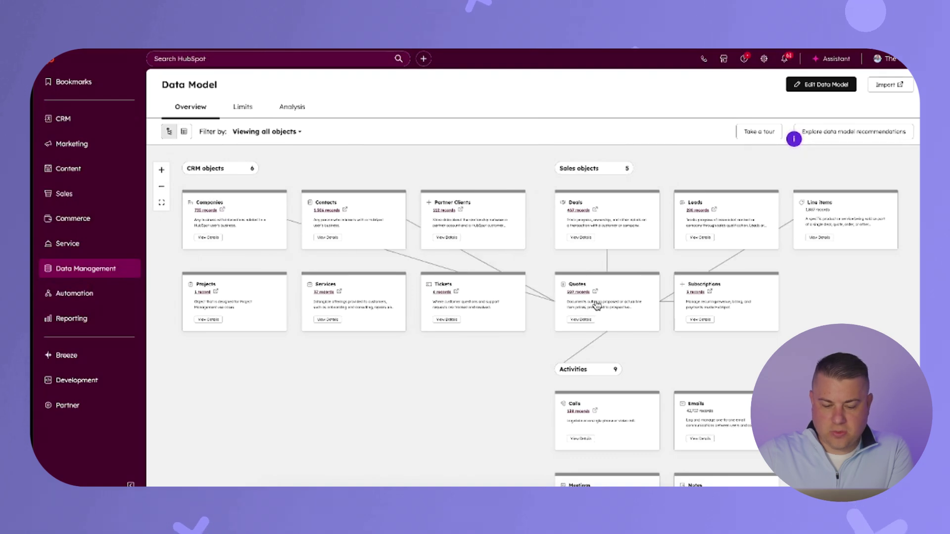
mouse_move(268, 208)
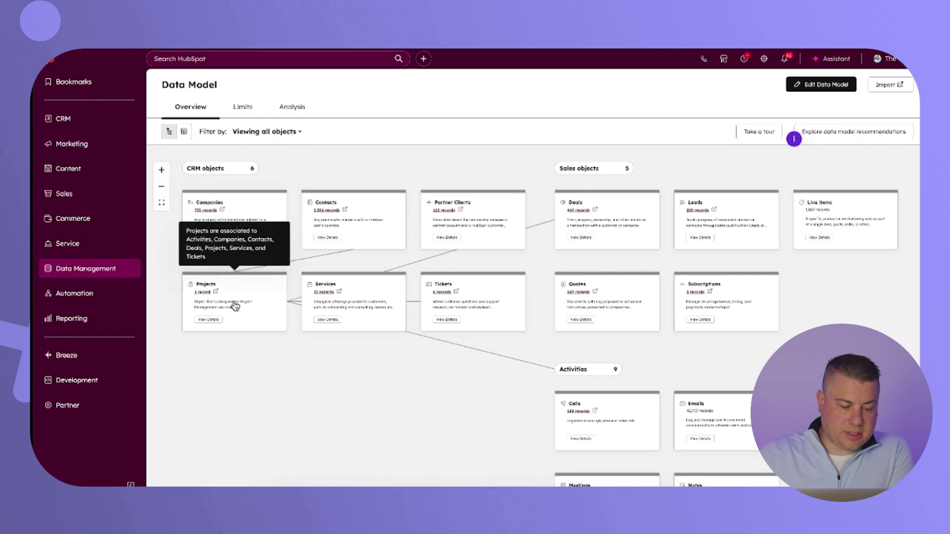
mouse_move(252, 323)
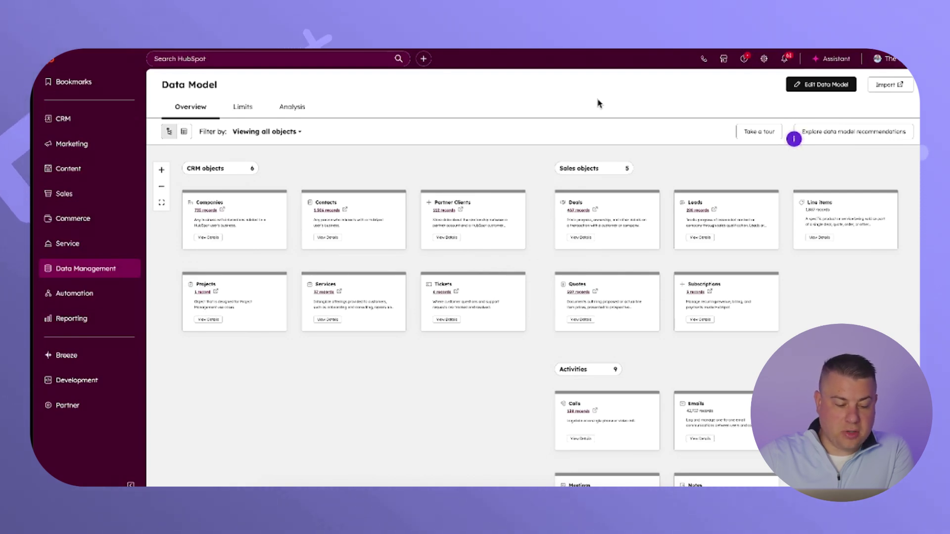
- Open Settings > Data Management > Object Library and scroll through the list of objects
left_click(794, 138)
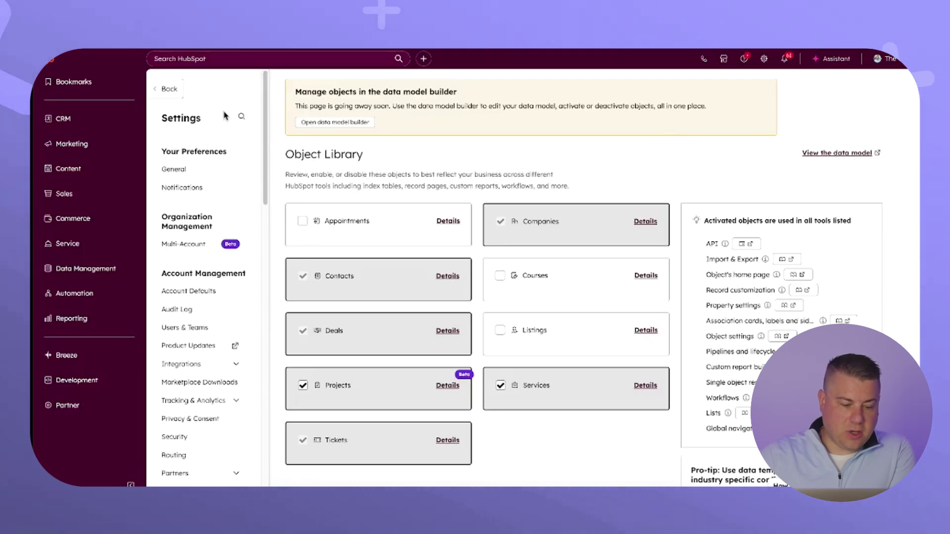
scroll(203, 158, "down", 5)
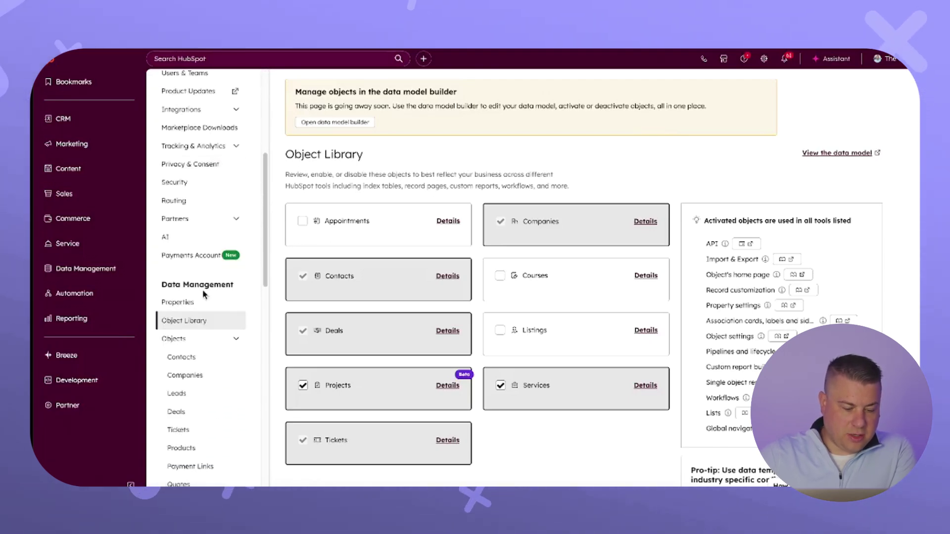
left_click(195, 322)
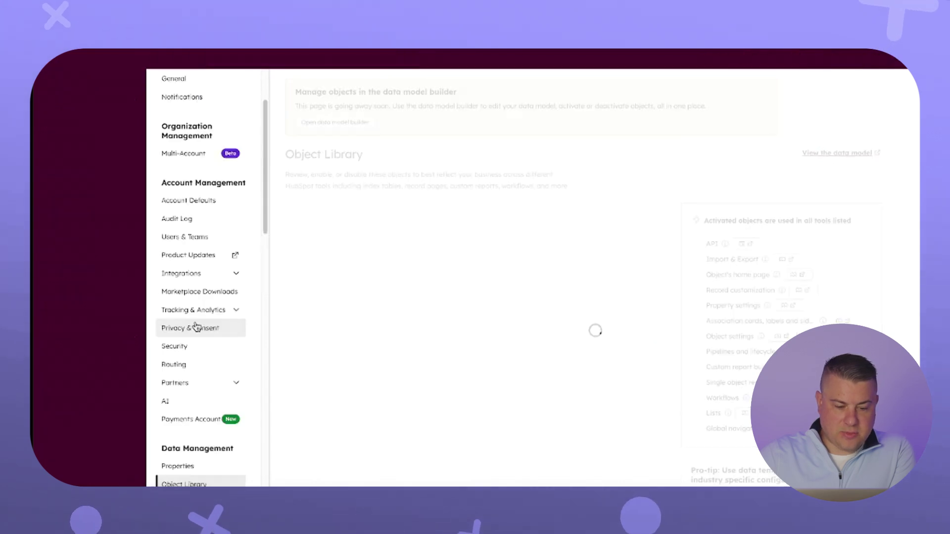
scroll(605, 287, "down", 1)
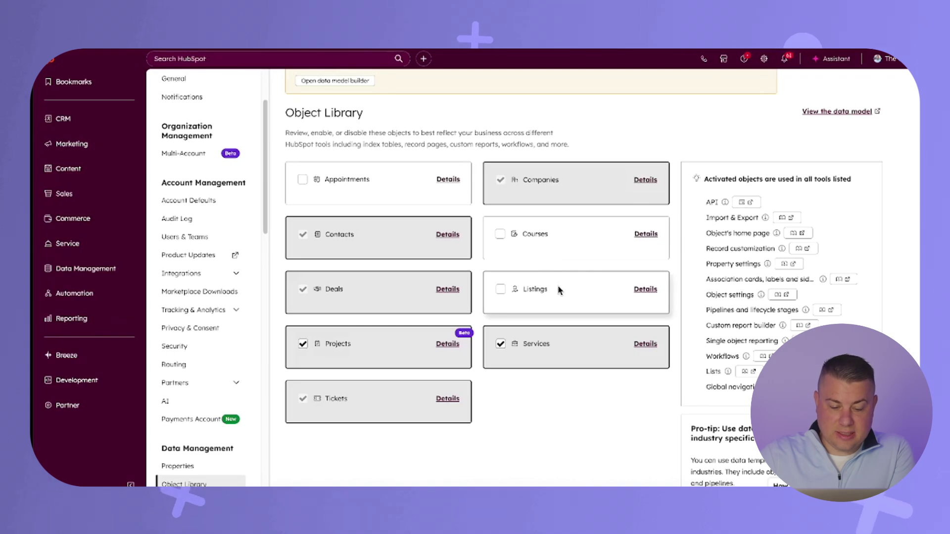
left_click(645, 289)
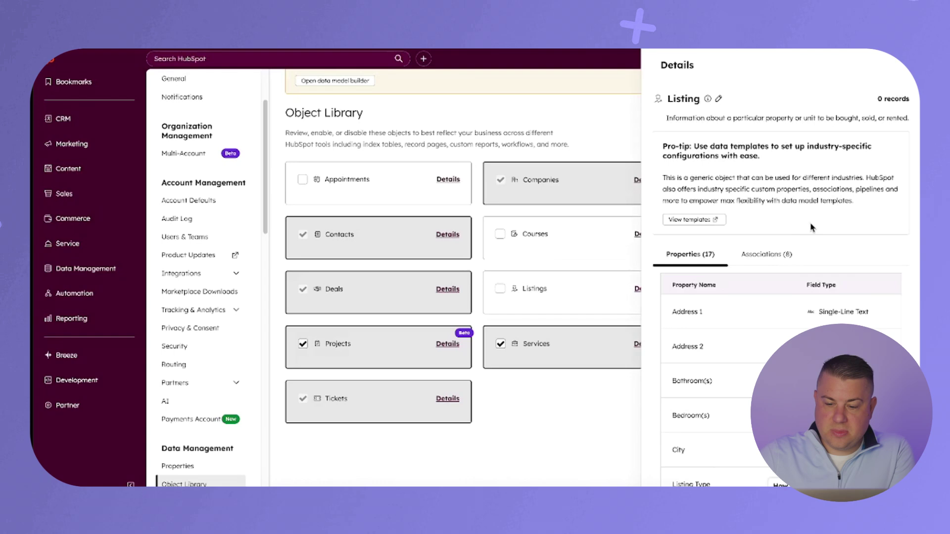
left_click_drag(682, 118, 845, 119)
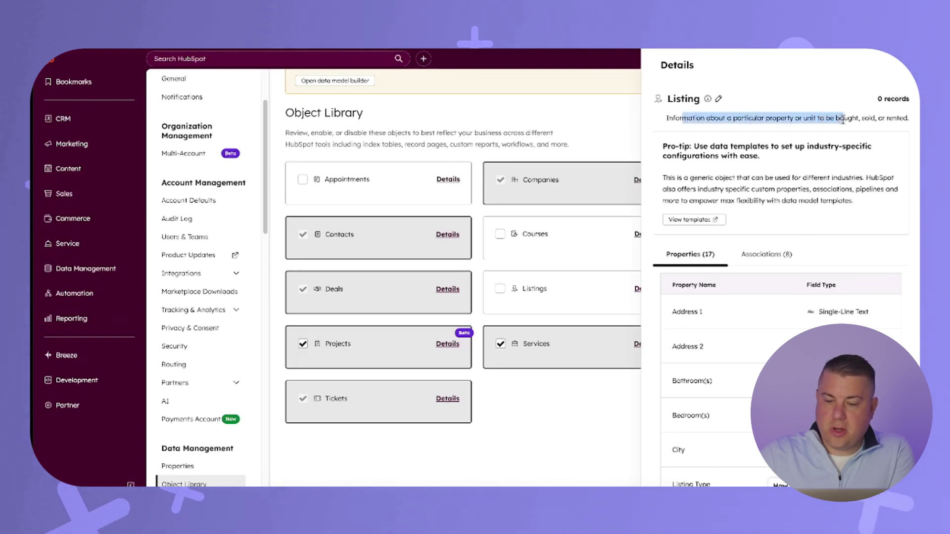
left_click(844, 119)
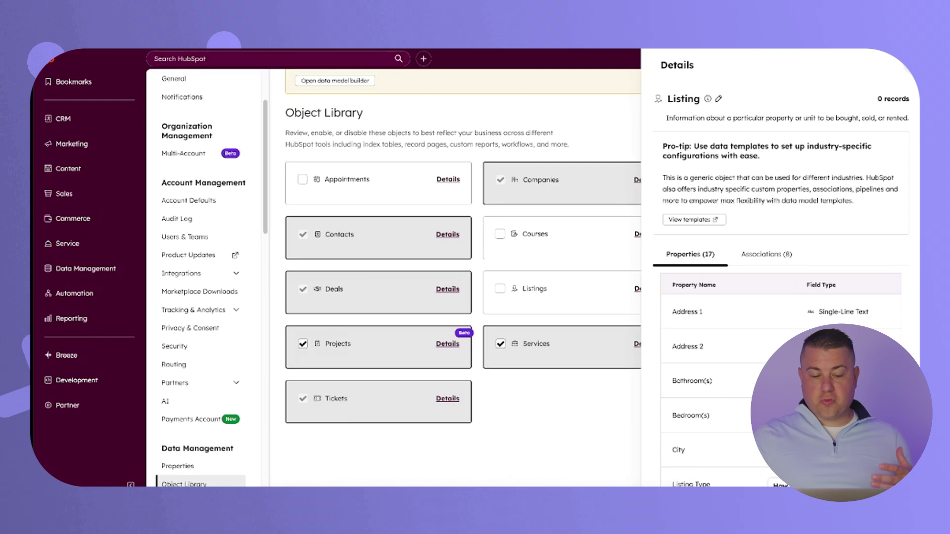
left_click(625, 253)
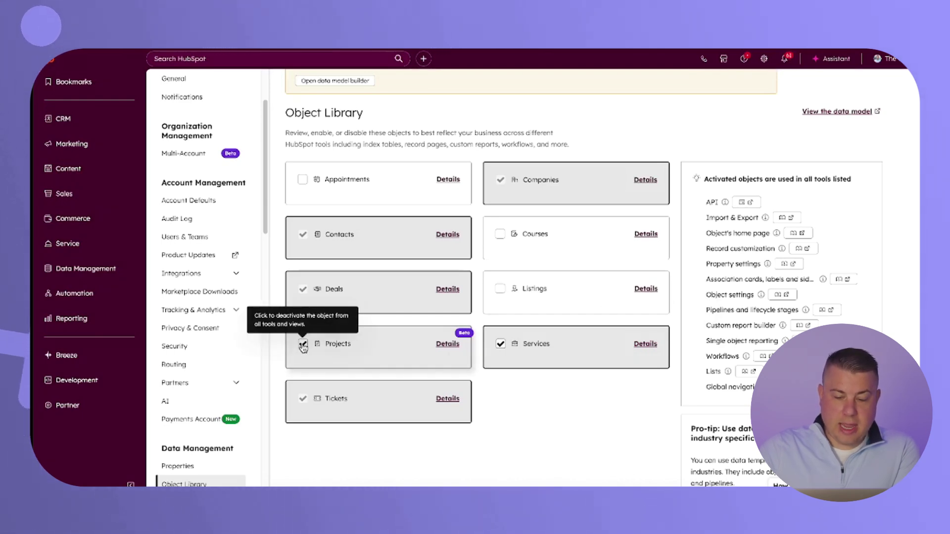
- Start activating Listings but cancel the activation, leaving Listings turned off
left_click(501, 291)
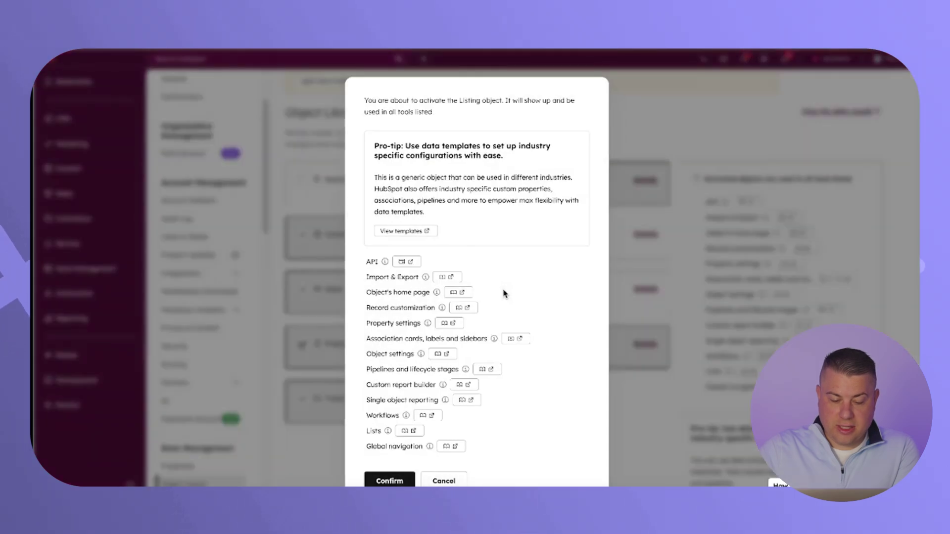
left_click(456, 481)
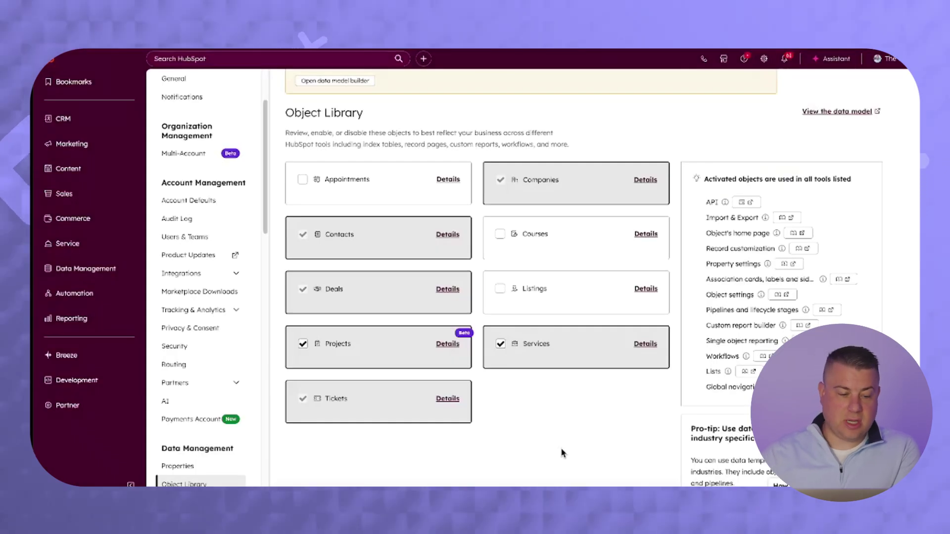
mouse_move(76, 117)
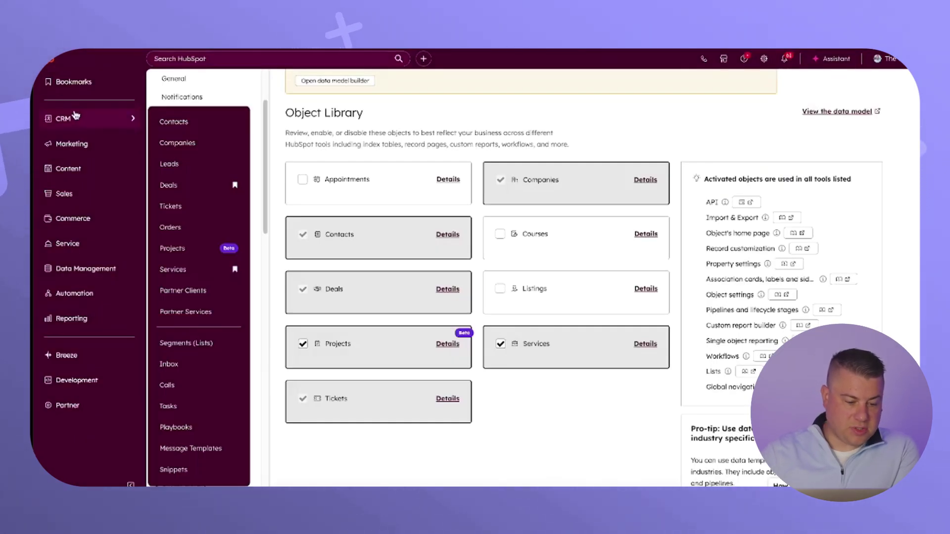
- From the Projects index, open the 'HubSpot Implementation - ABC Demo Company' project record
left_click(173, 249)
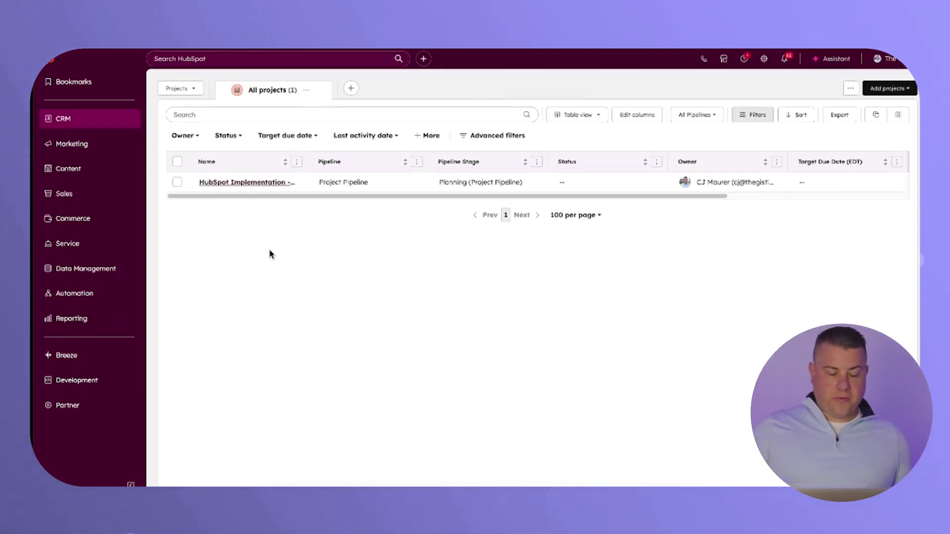
left_click(584, 119)
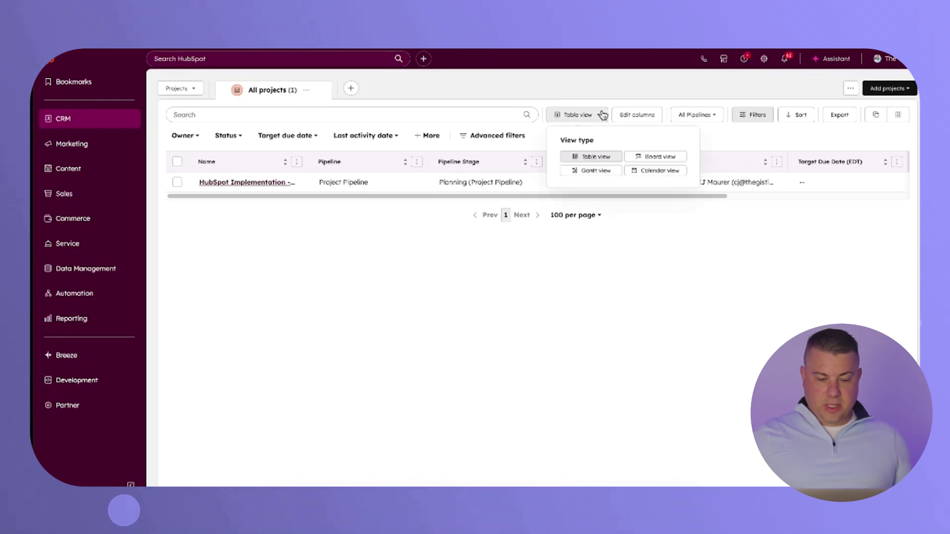
left_click(658, 257)
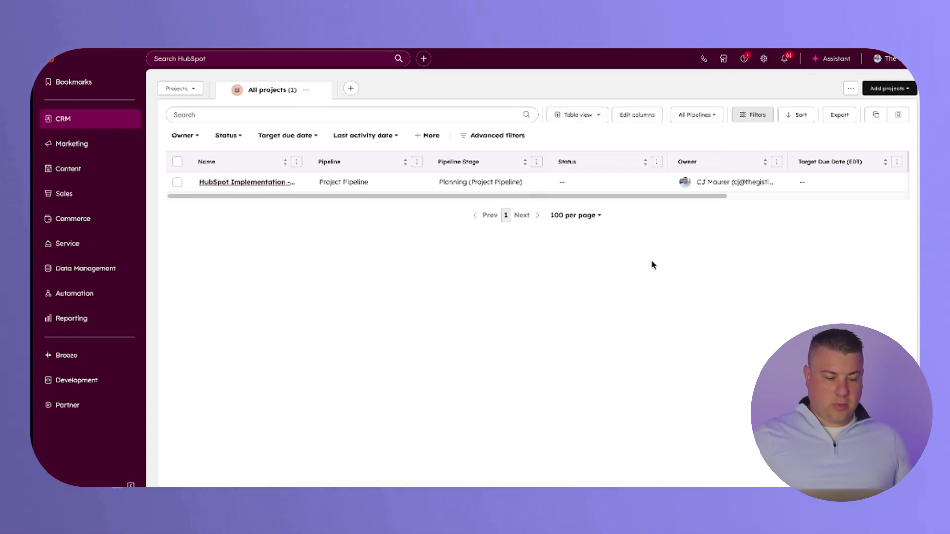
left_click(239, 183)
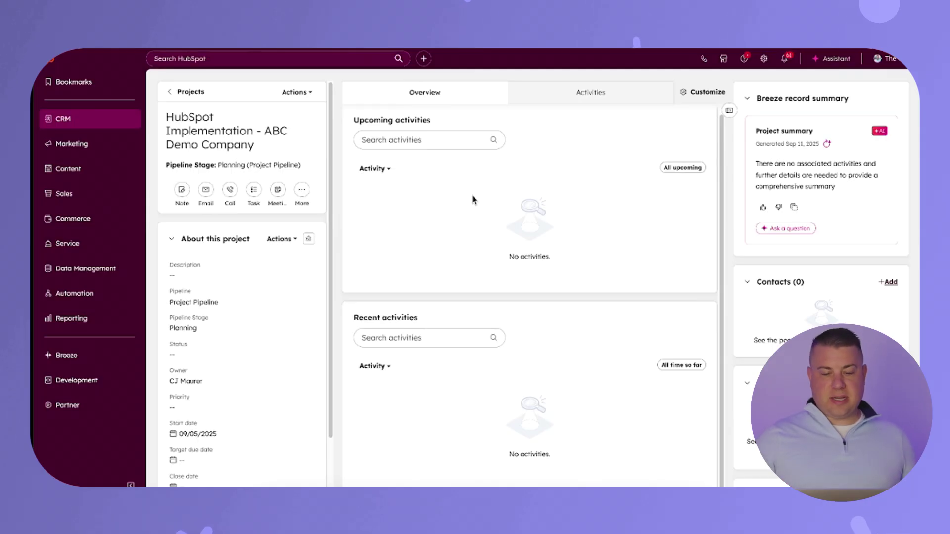
- Add a task named 'Task 1' from the project's Tasks activity tab
left_click(578, 95)
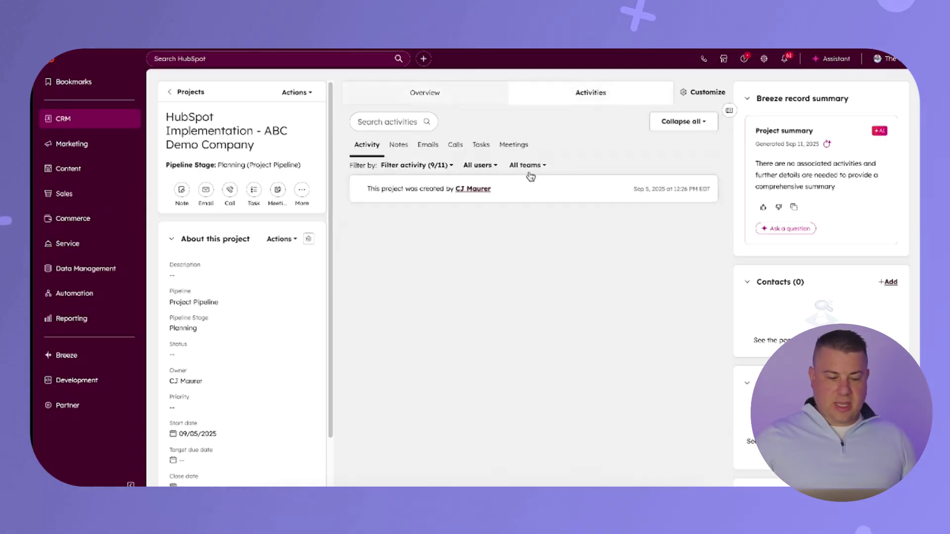
left_click(480, 144)
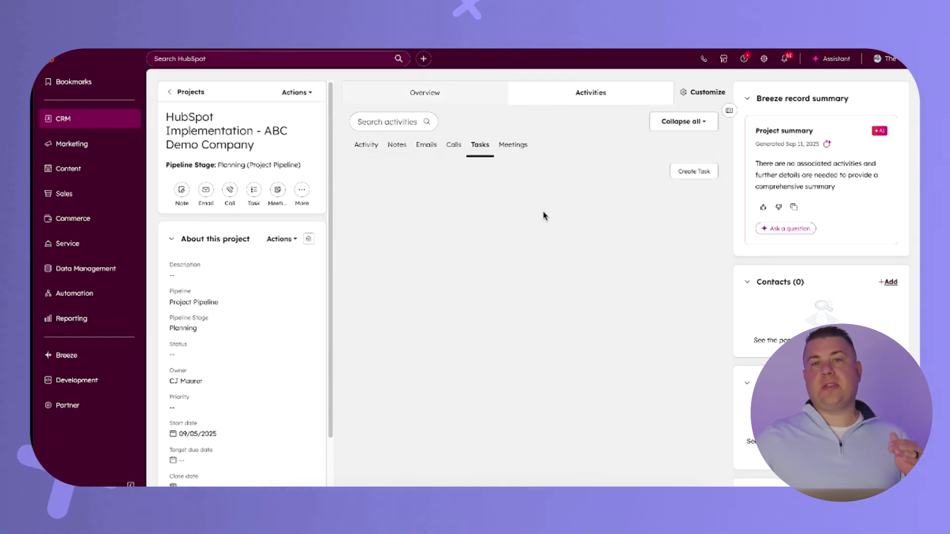
left_click(697, 172)
type("Tas")
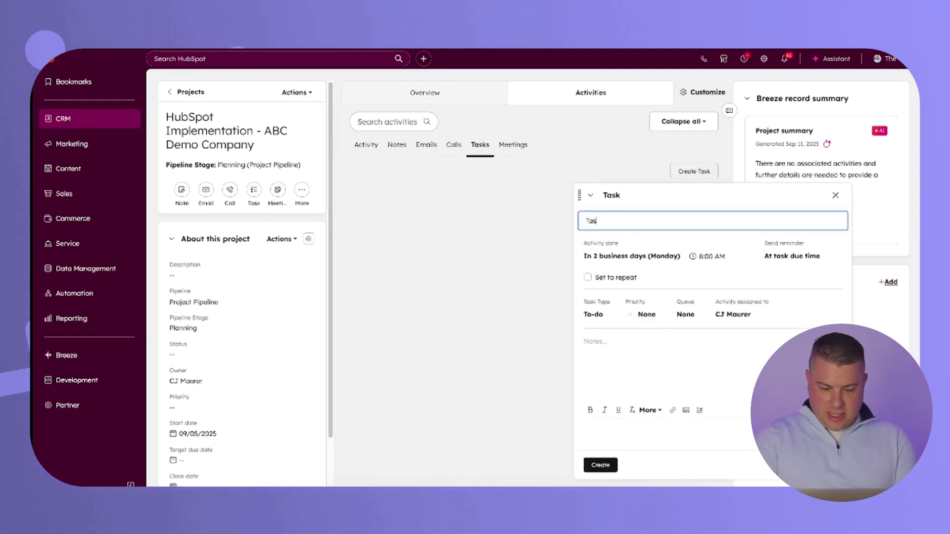
type("k 1")
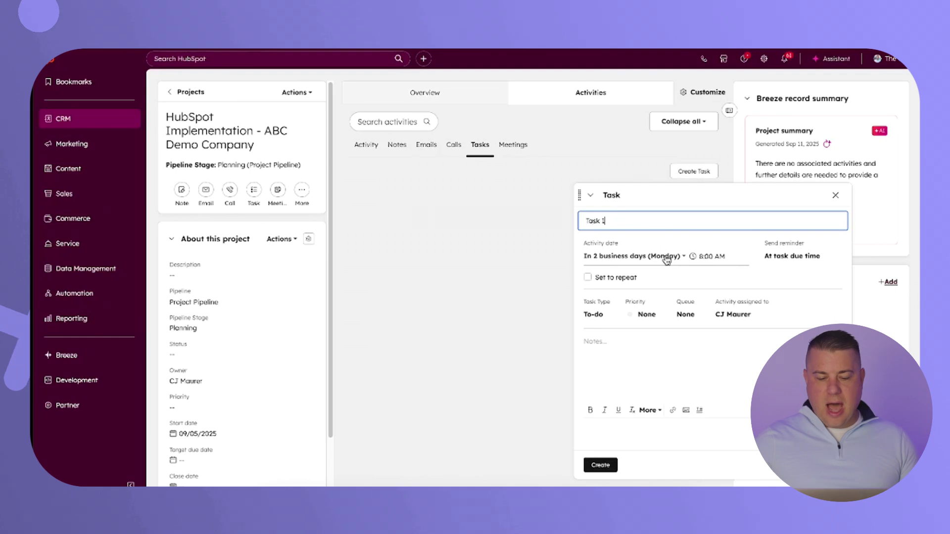
left_click(601, 465)
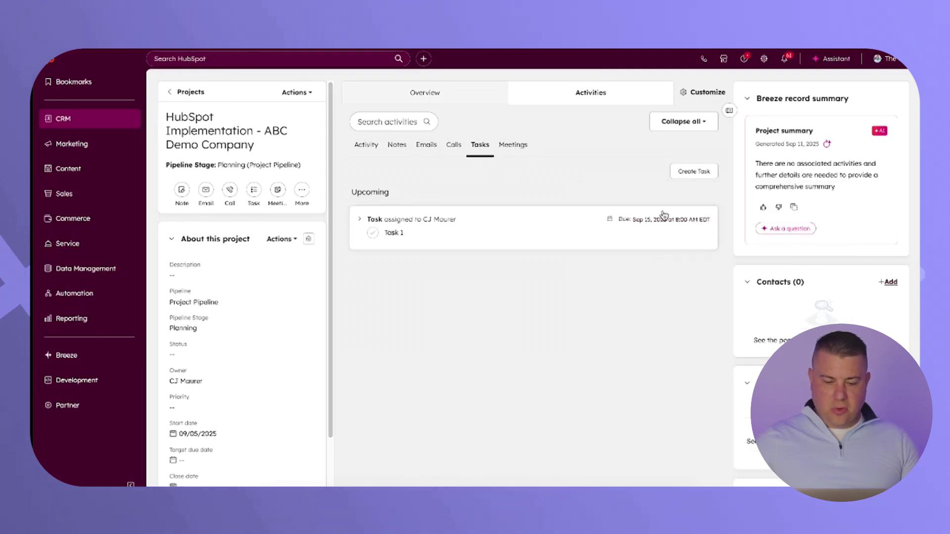
- Add Task 2 due in 1 week, then return to the All projects list
left_click(685, 174)
type("Task 2")
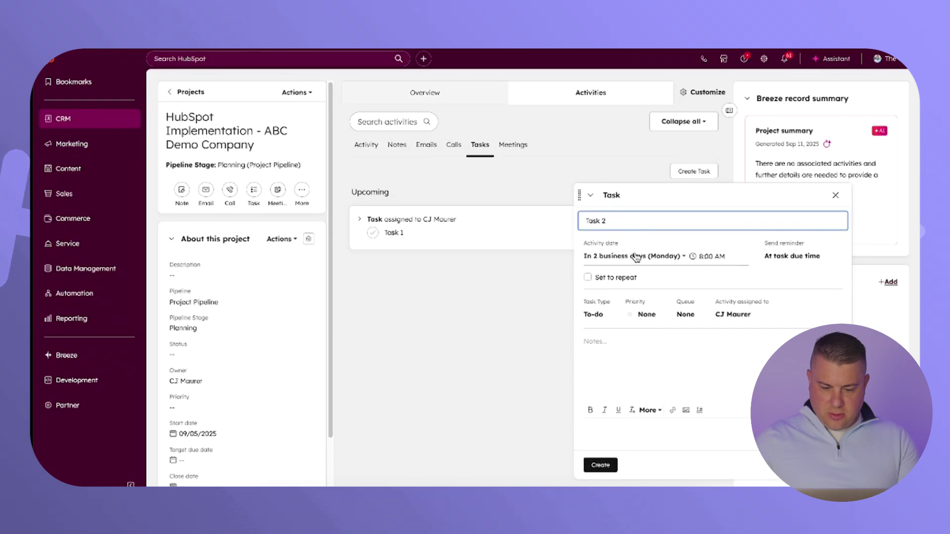
left_click(636, 257)
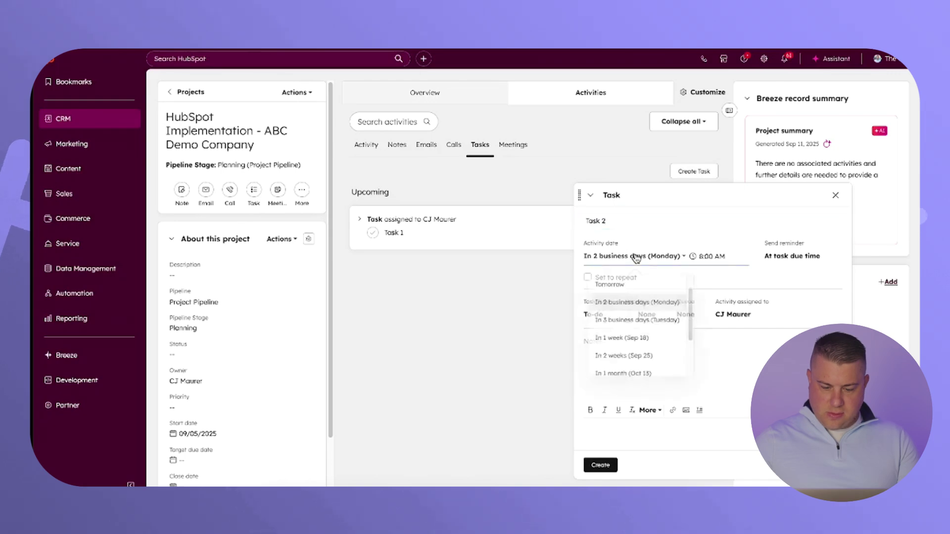
left_click(631, 329)
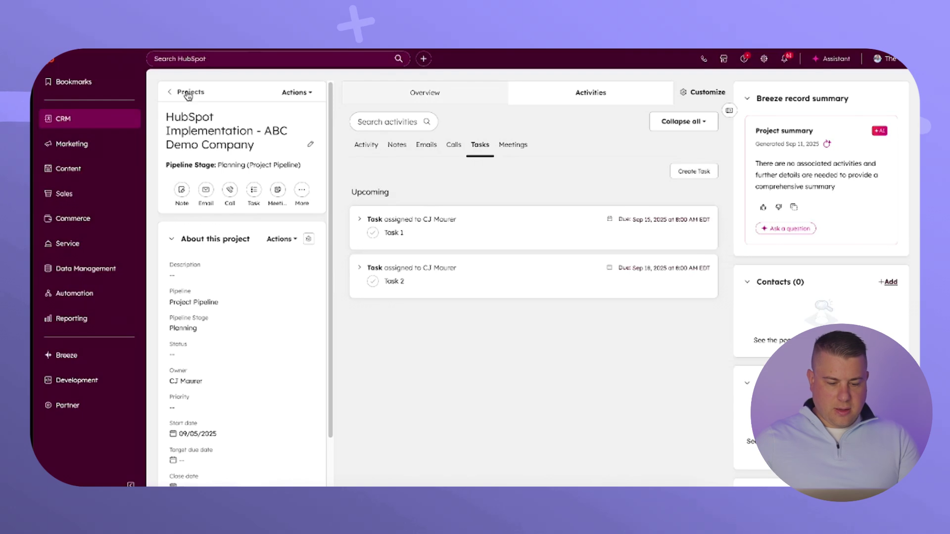
left_click(187, 94)
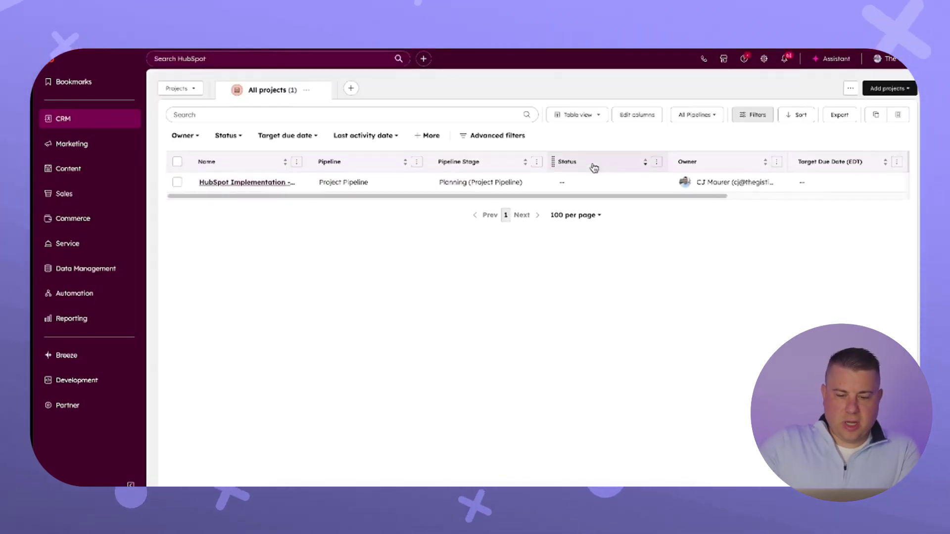
- Switch the Projects index to Gantt view and expand the project to show Task 1 and Task 2 bars
left_click(587, 116)
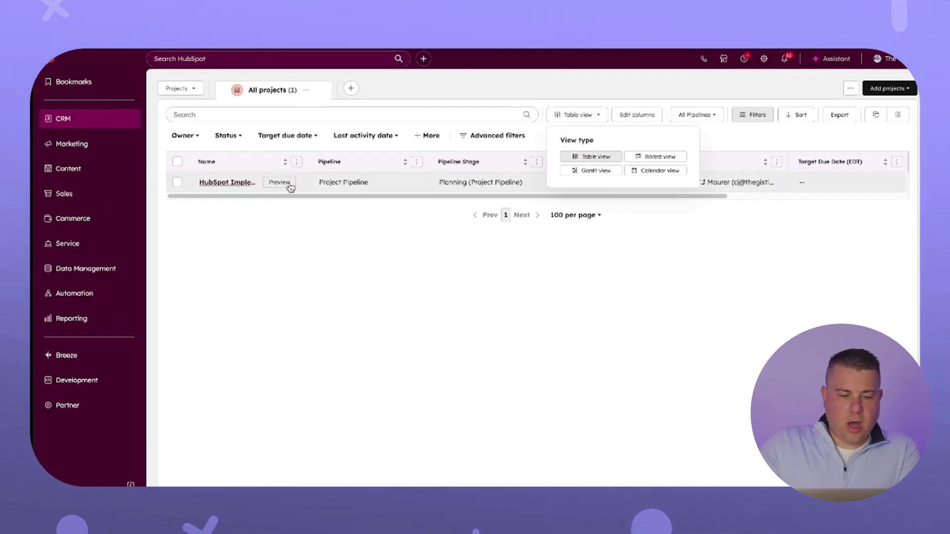
left_click(340, 211)
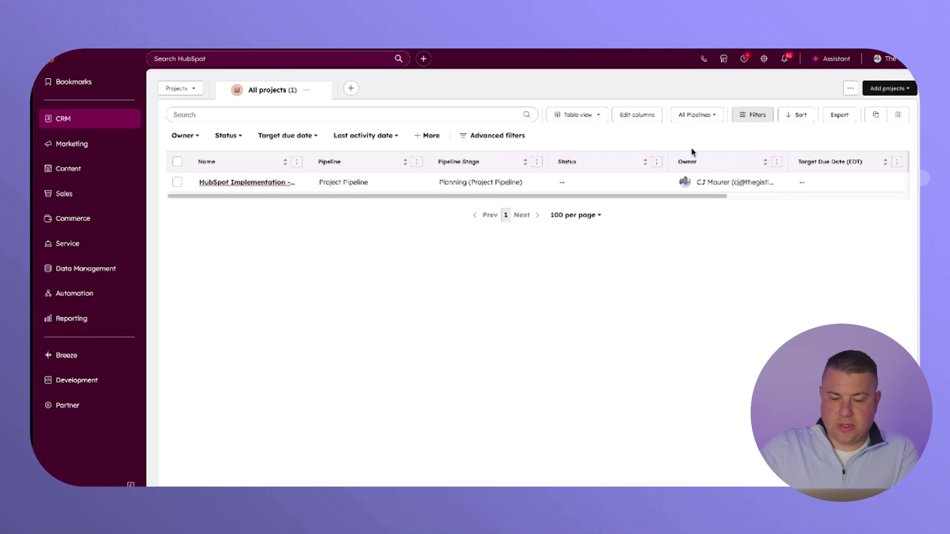
left_click(590, 120)
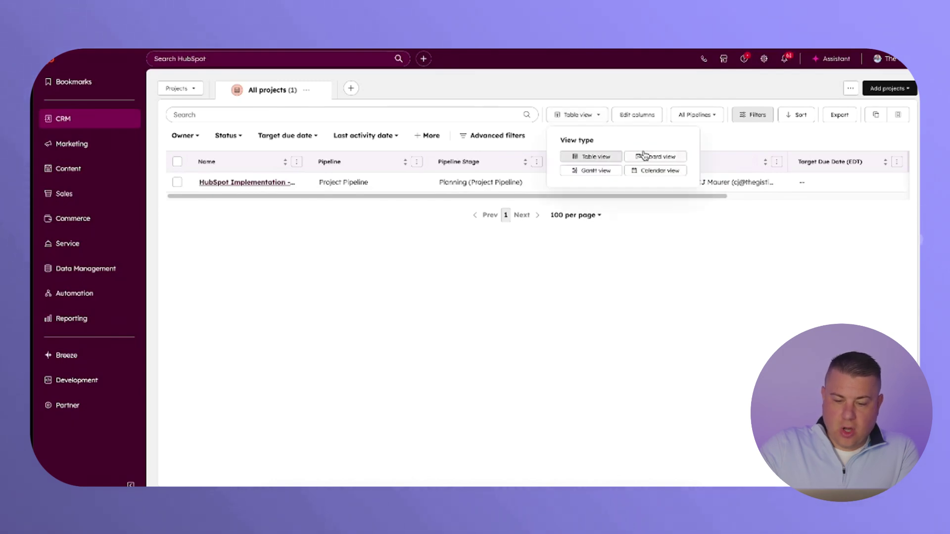
left_click(596, 171)
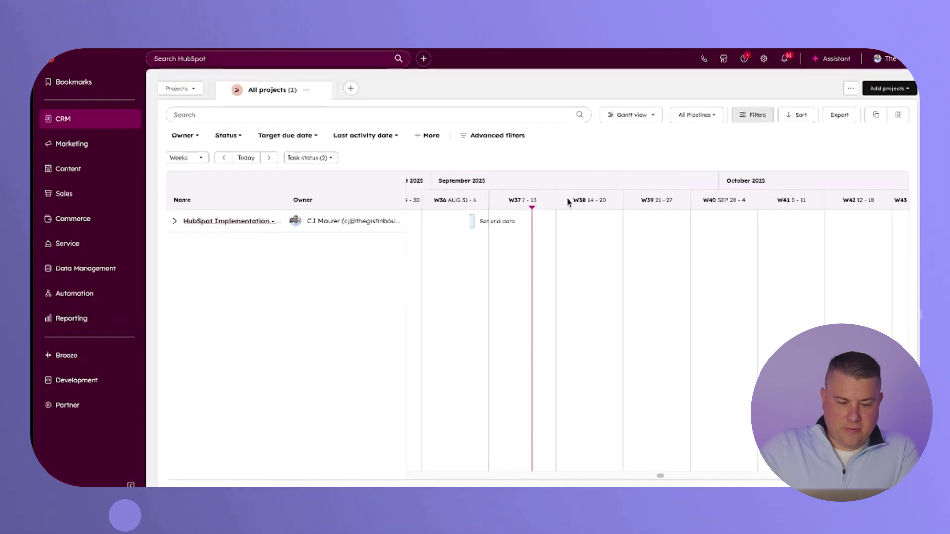
left_click(175, 222)
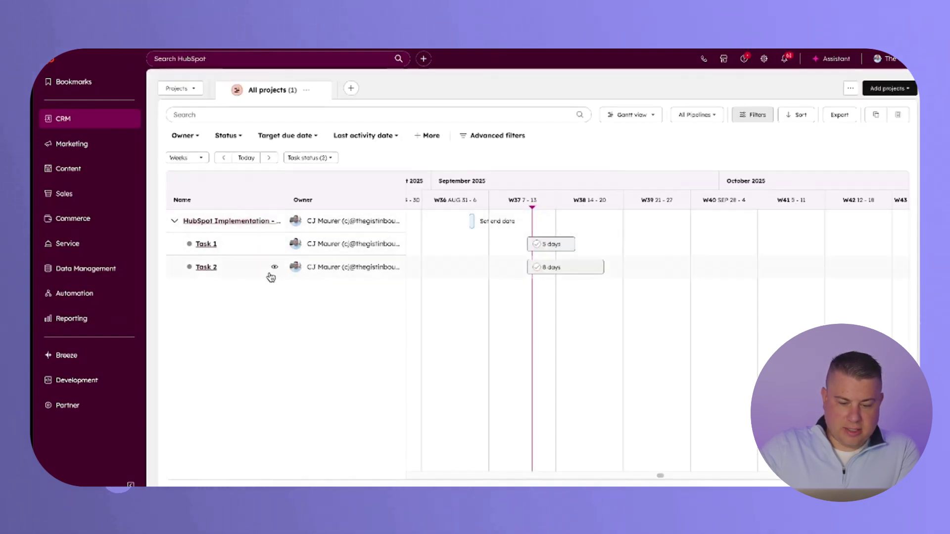